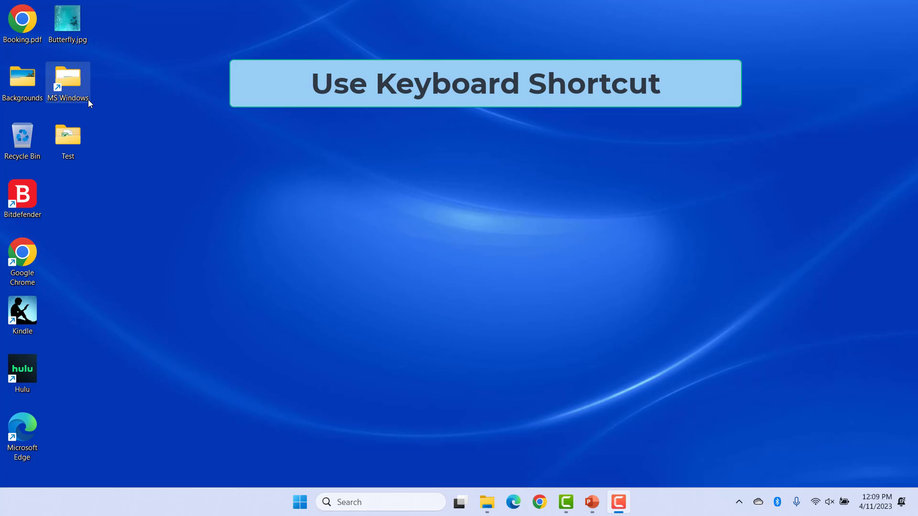
In New folder, select Bird.jpg and try Shift+Delete, then cancel the prompt
{"action": "key", "text": "alt+Tab"}
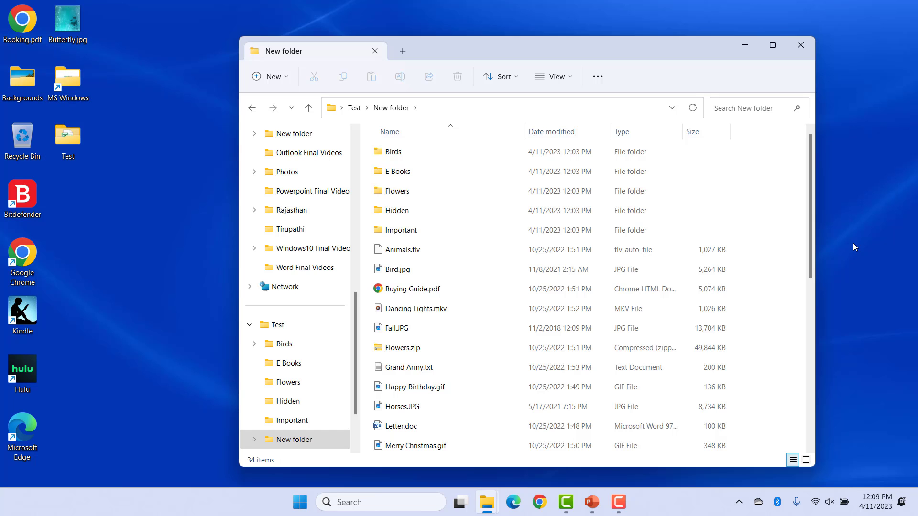
{"action": "left_click", "coordinate": [406, 271]}
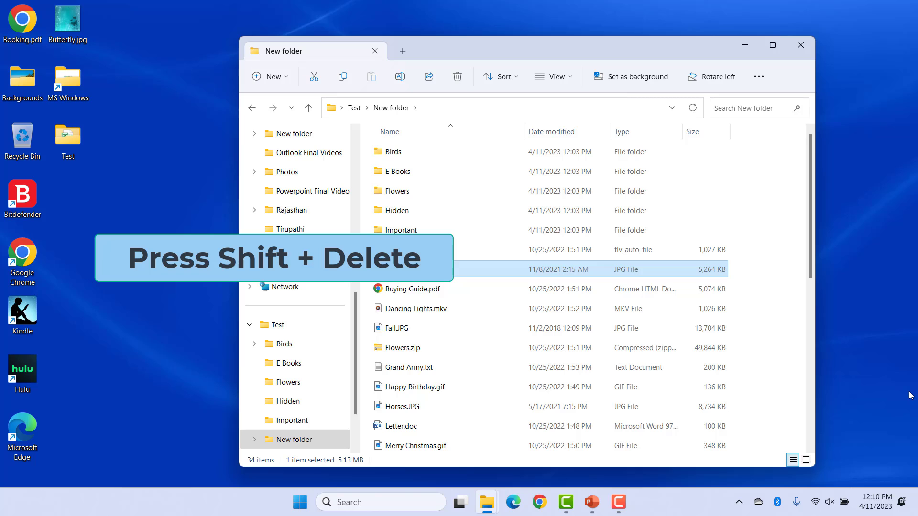
{"action": "key", "text": "shift+Delete"}
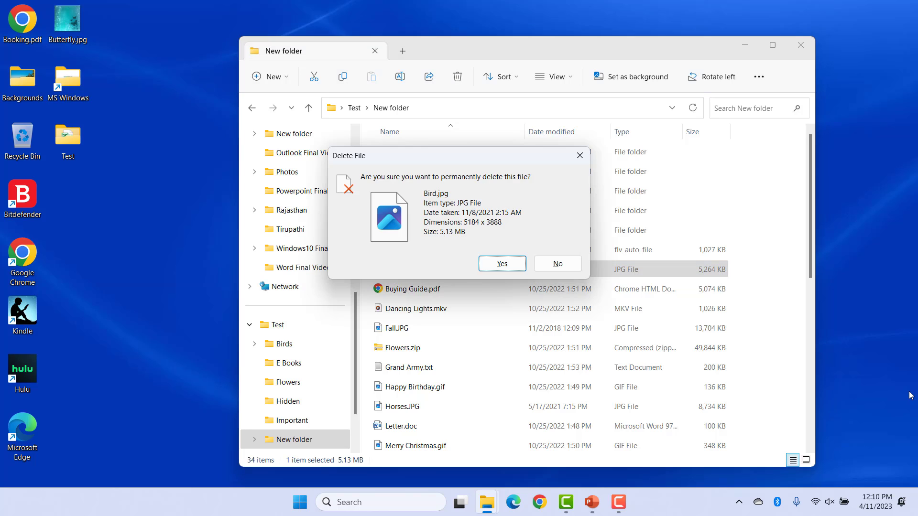
{"action": "key", "text": "Escape"}
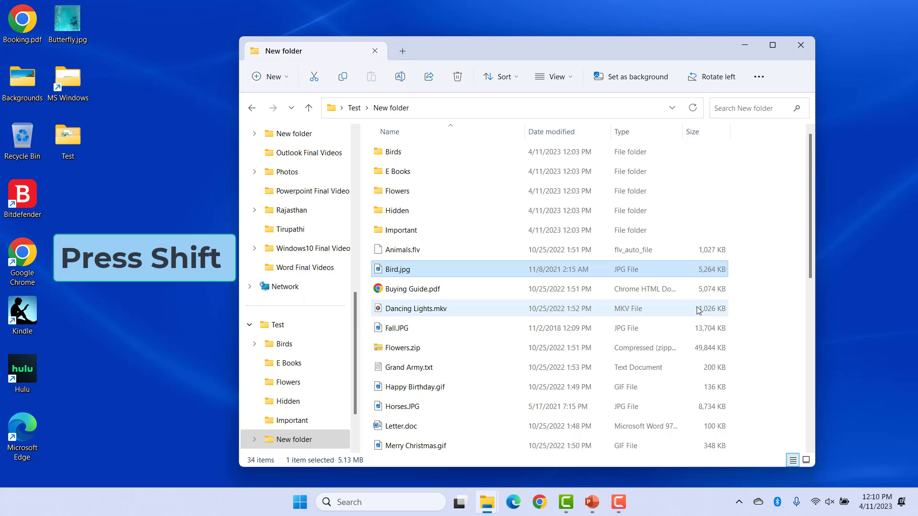
Permanently delete Bird.jpg from its context menu, confirming with Yes
{"action": "right_click", "coordinate": [463, 268]}
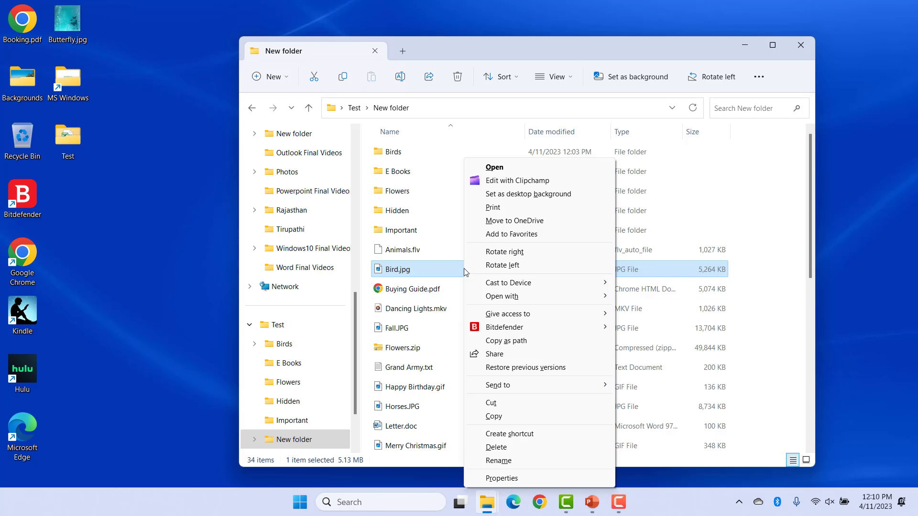
{"action": "left_click", "coordinate": [502, 449], "text": "shift"}
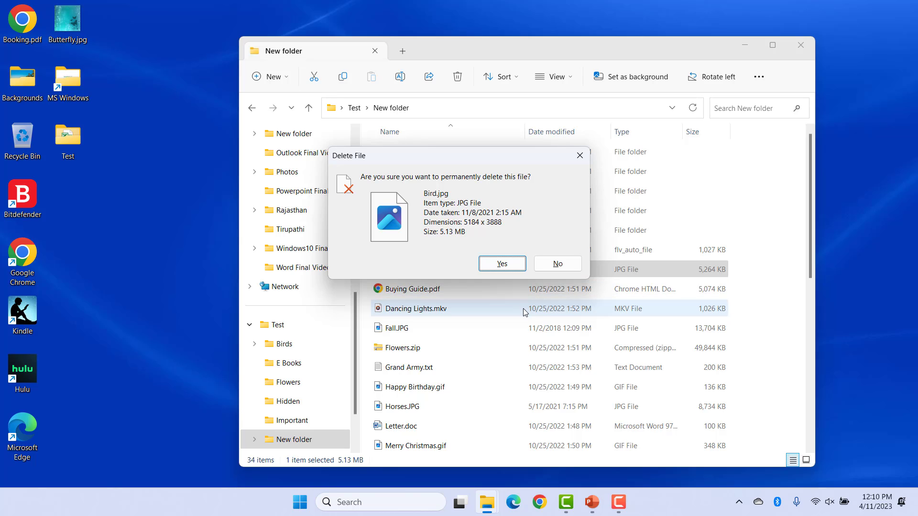
{"action": "left_click", "coordinate": [506, 264]}
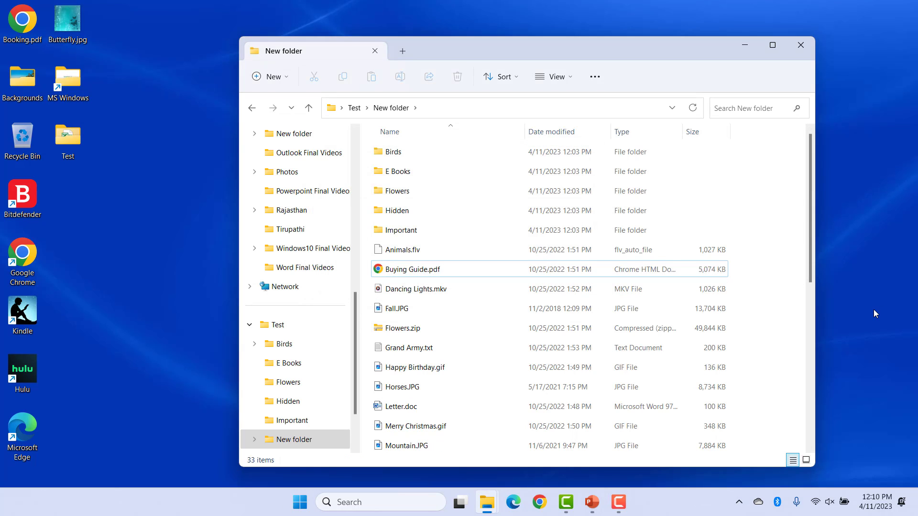
Open the desktop Recycle Bin, confirm it holds nothing, and close it
{"action": "double_click", "coordinate": [22, 139]}
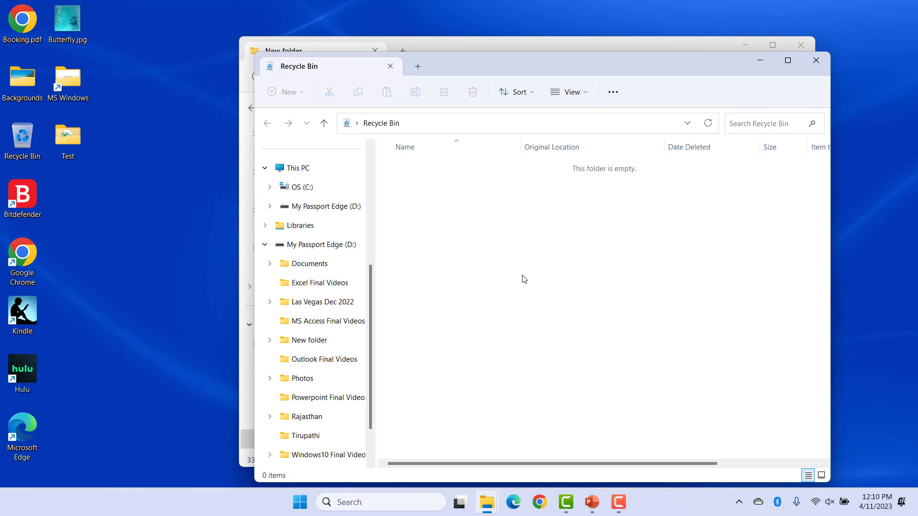
{"action": "left_click", "coordinate": [810, 64]}
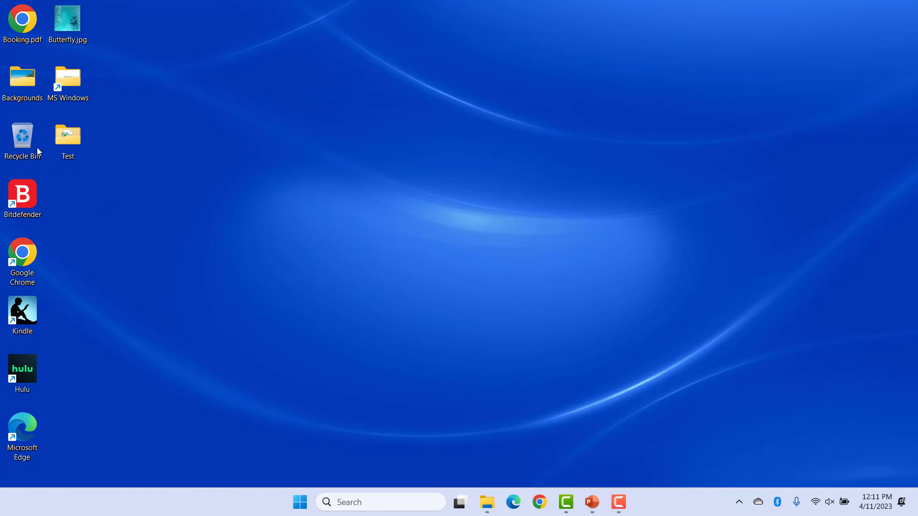
Set OS (C:) and My Passport to 'Don't move files to the Recycle Bin' with delete confirmation on
{"action": "right_click", "coordinate": [23, 149]}
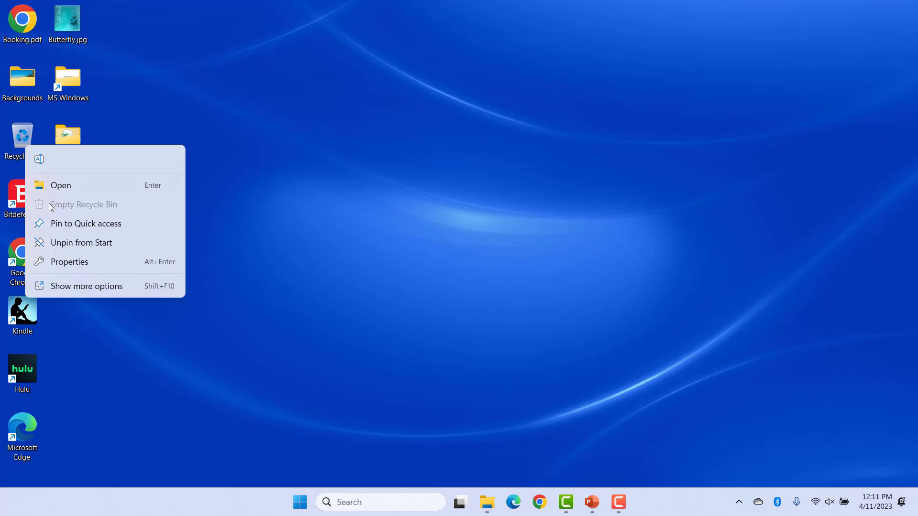
{"action": "left_click", "coordinate": [70, 262]}
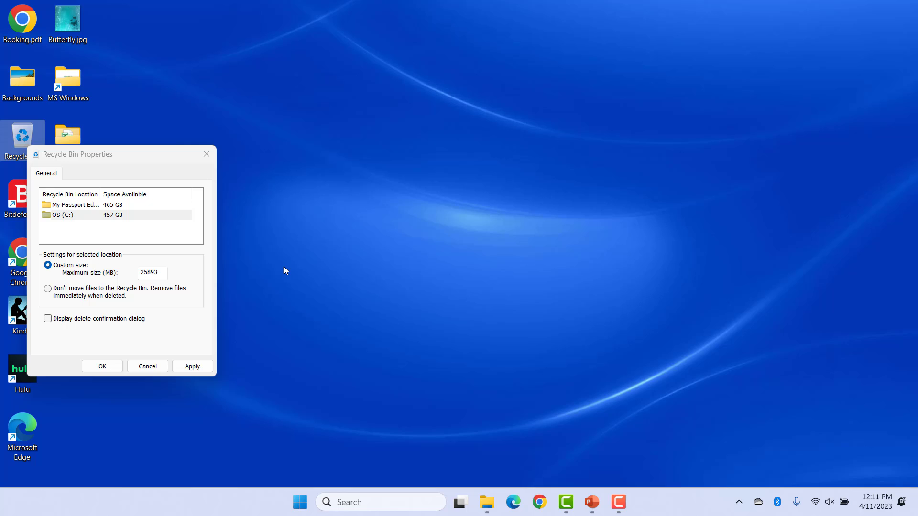
{"action": "left_click", "coordinate": [48, 289]}
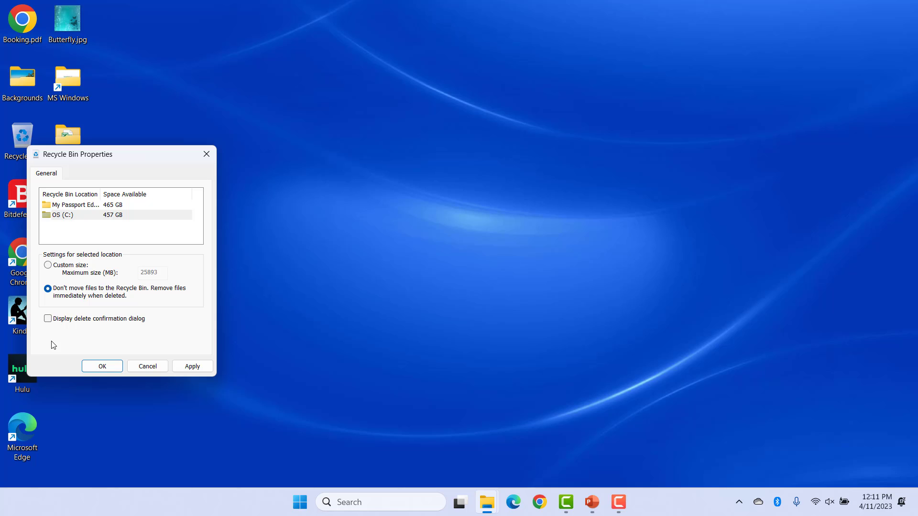
{"action": "left_click", "coordinate": [48, 319]}
{"action": "left_click", "coordinate": [83, 206]}
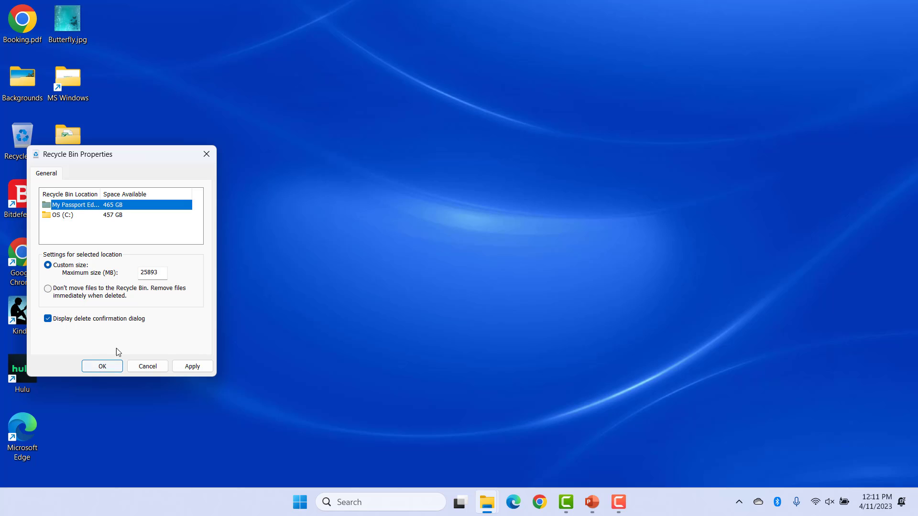
{"action": "left_click", "coordinate": [48, 287]}
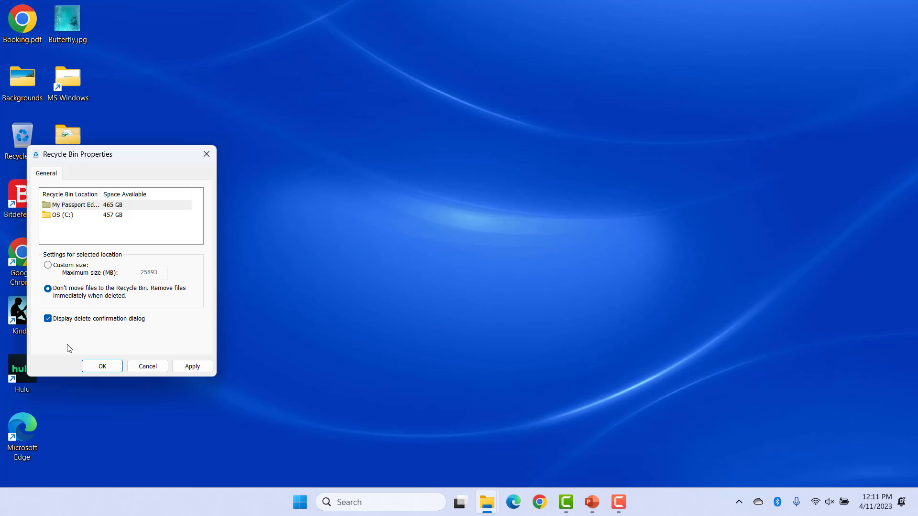
{"action": "left_click", "coordinate": [191, 367]}
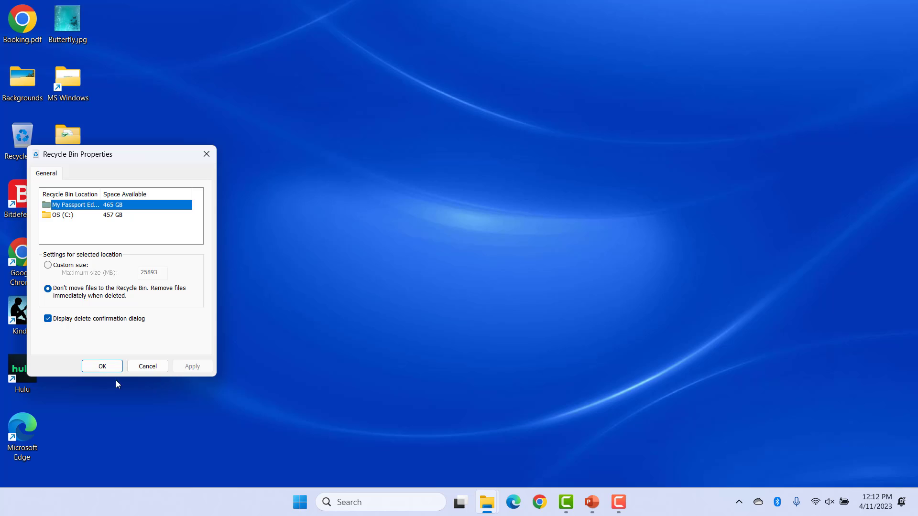
{"action": "left_click", "coordinate": [107, 365]}
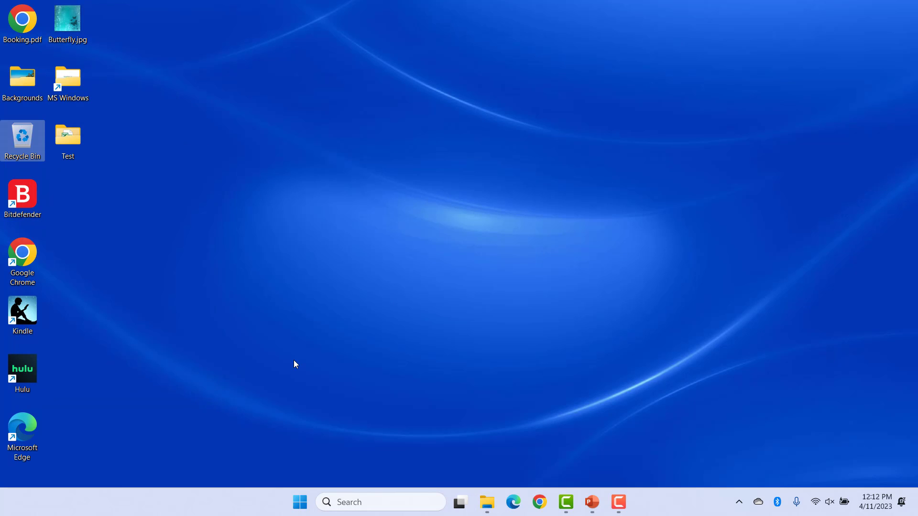
Delete Fall.JPG from New folder with a plain Delete, confirm Yes, then check the Recycle Bin
{"action": "left_click", "coordinate": [294, 360]}
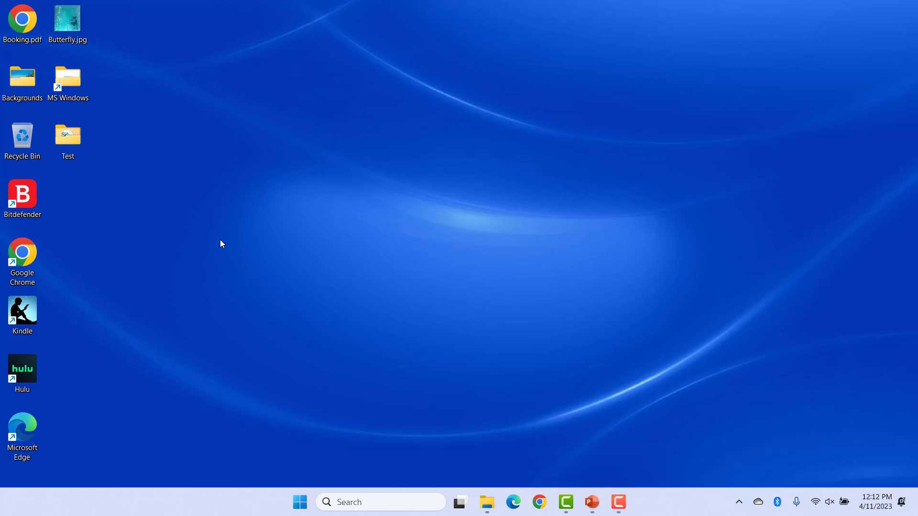
{"action": "double_click", "coordinate": [80, 147]}
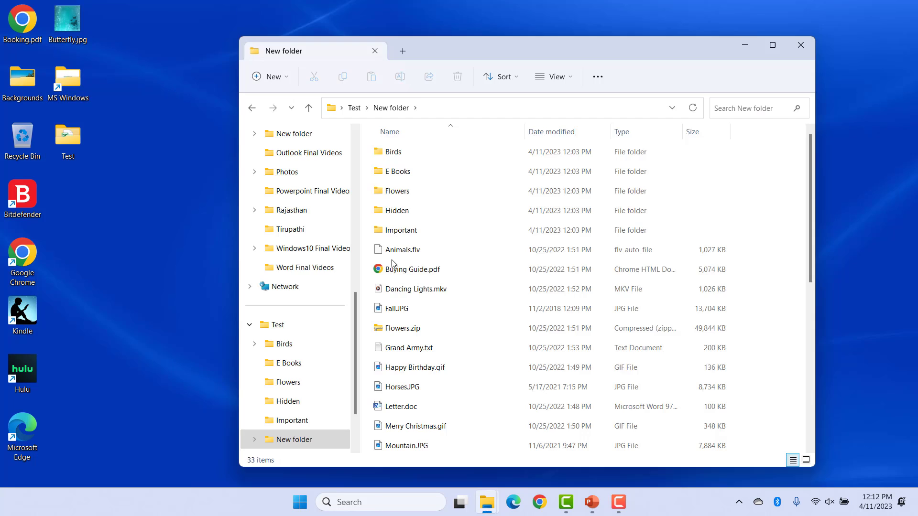
{"action": "left_click", "coordinate": [397, 310]}
{"action": "right_click", "coordinate": [397, 311]}
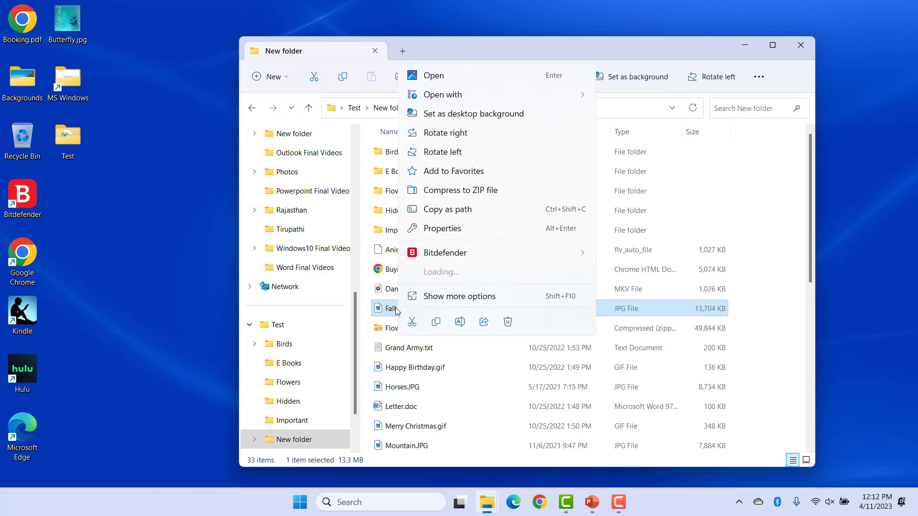
{"action": "left_click", "coordinate": [507, 322]}
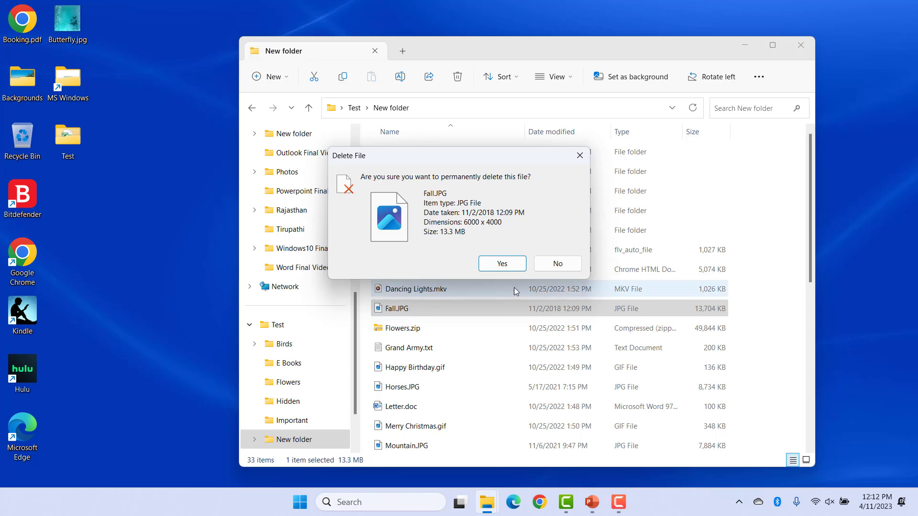
{"action": "left_click", "coordinate": [502, 263]}
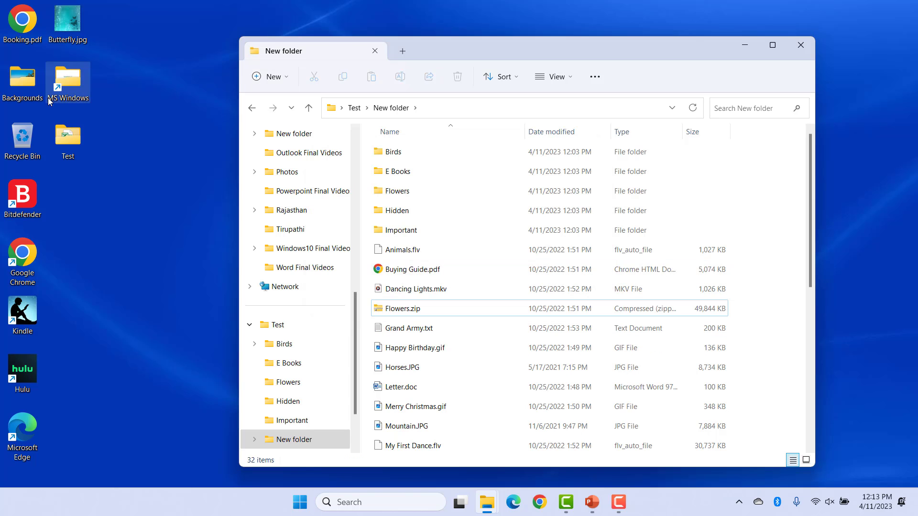
{"action": "double_click", "coordinate": [22, 138]}
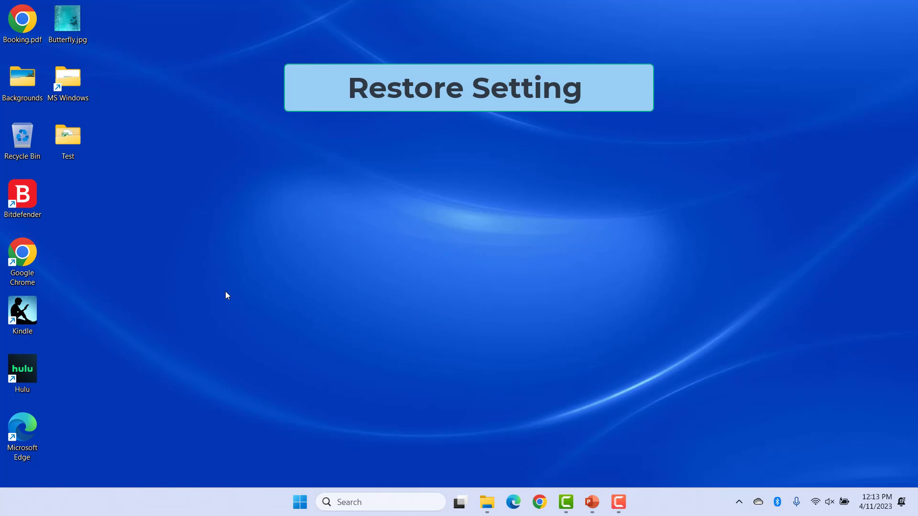
In Recycle Bin Properties, switch My Passport and OS (C:) back to Custom size and save
{"action": "right_click", "coordinate": [31, 139]}
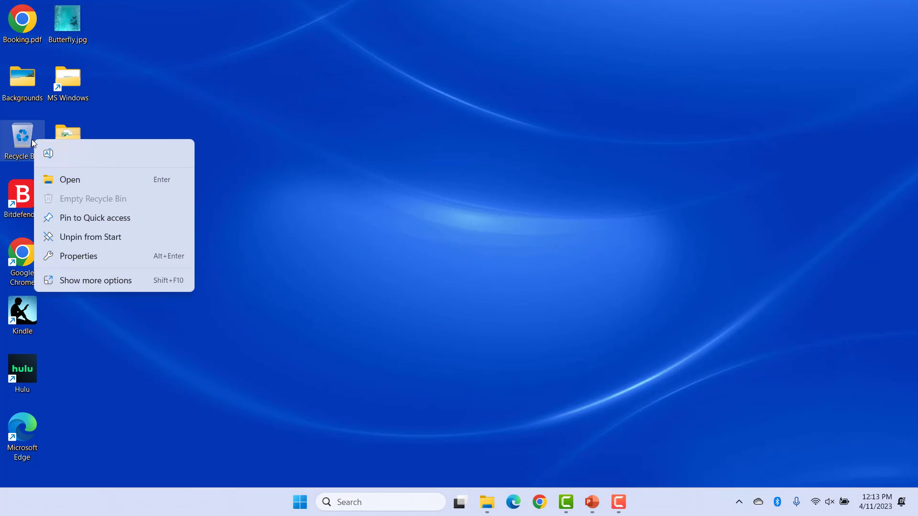
{"action": "left_click", "coordinate": [87, 258]}
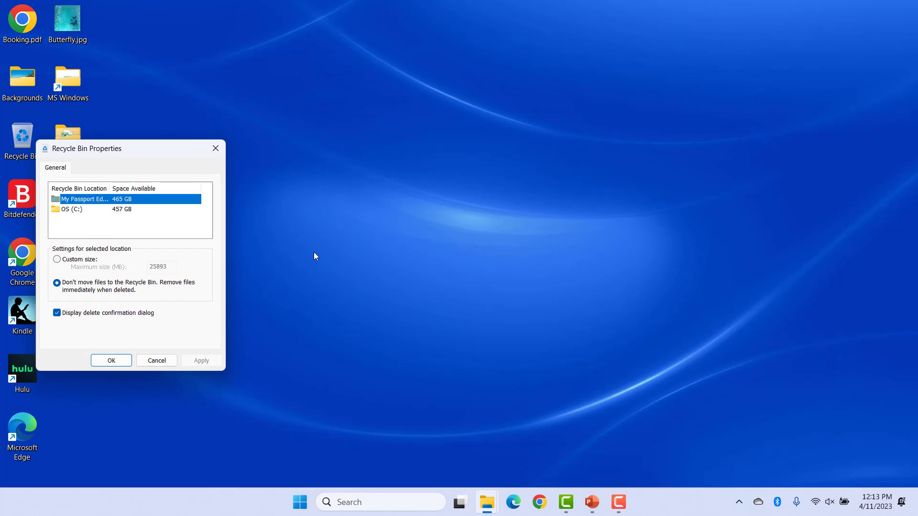
{"action": "left_click", "coordinate": [57, 259]}
{"action": "left_click", "coordinate": [72, 209]}
{"action": "left_click", "coordinate": [57, 259]}
{"action": "left_click", "coordinate": [110, 360]}
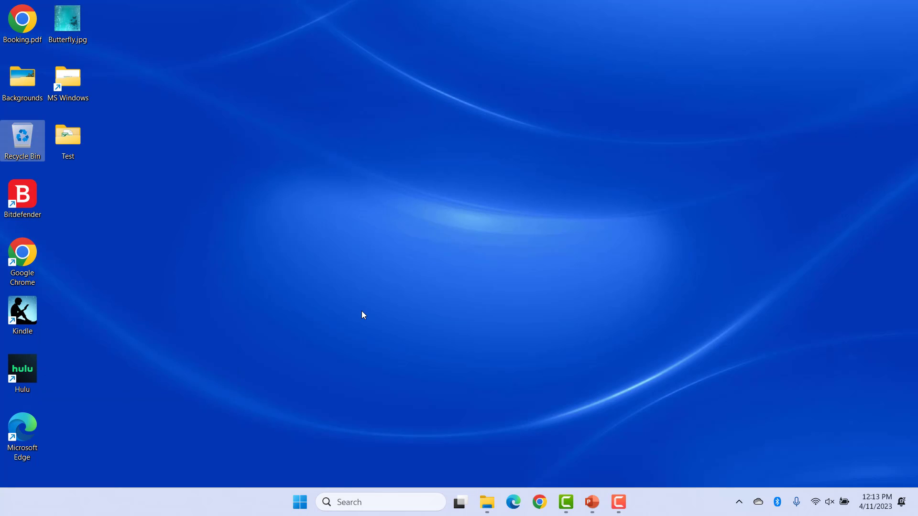